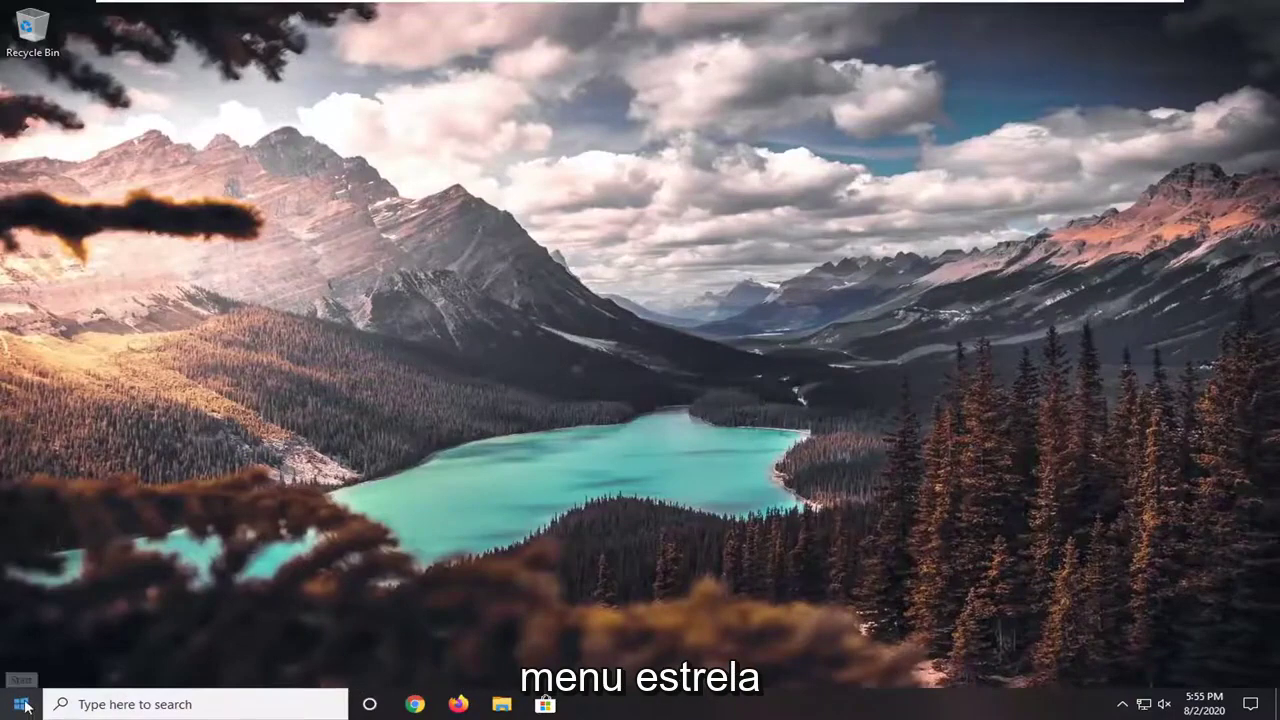
Launch Command Prompt from a Start search for cmd as administrator, approving the UAC prompt.
key(super)
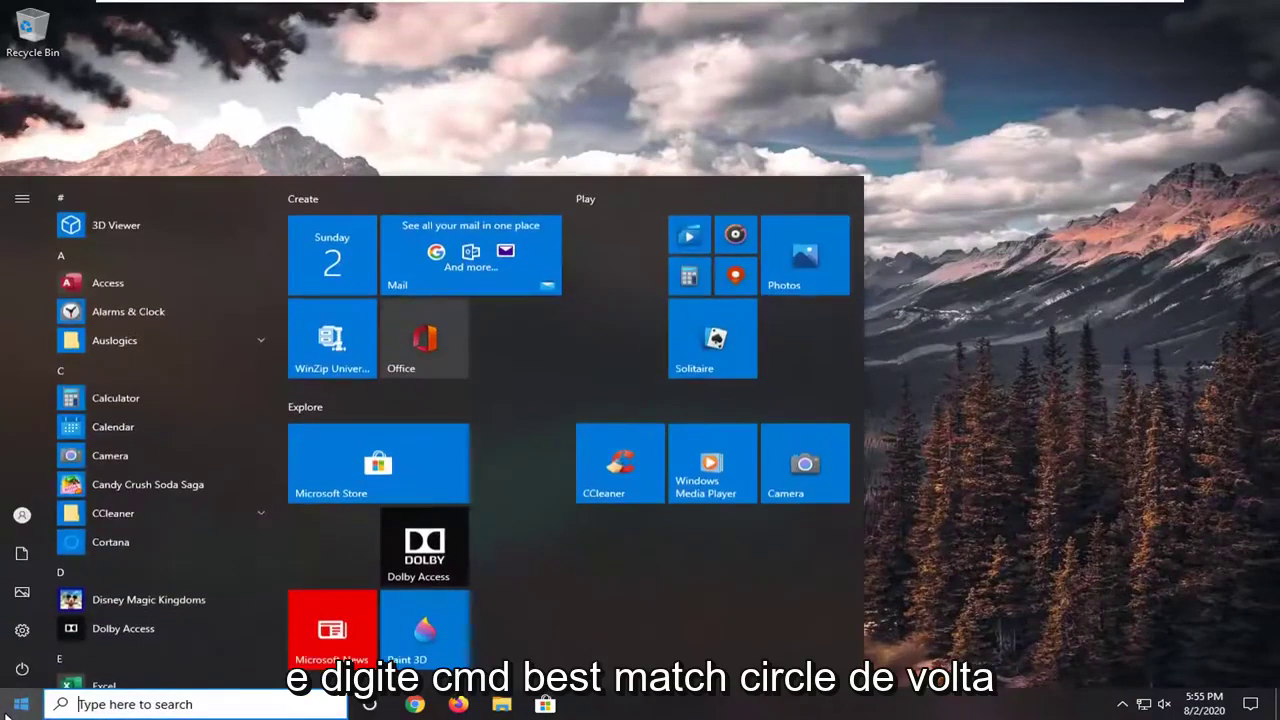
text(cmd)
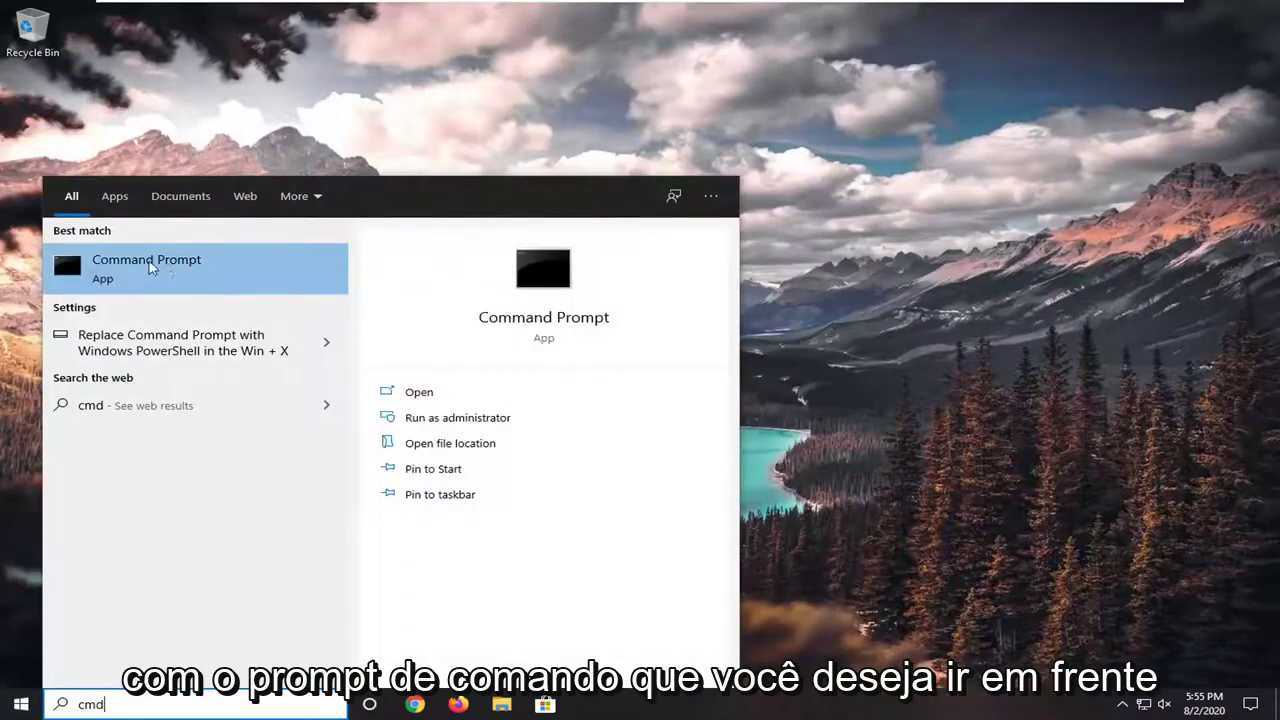
right_click(155, 264)
click(191, 278)
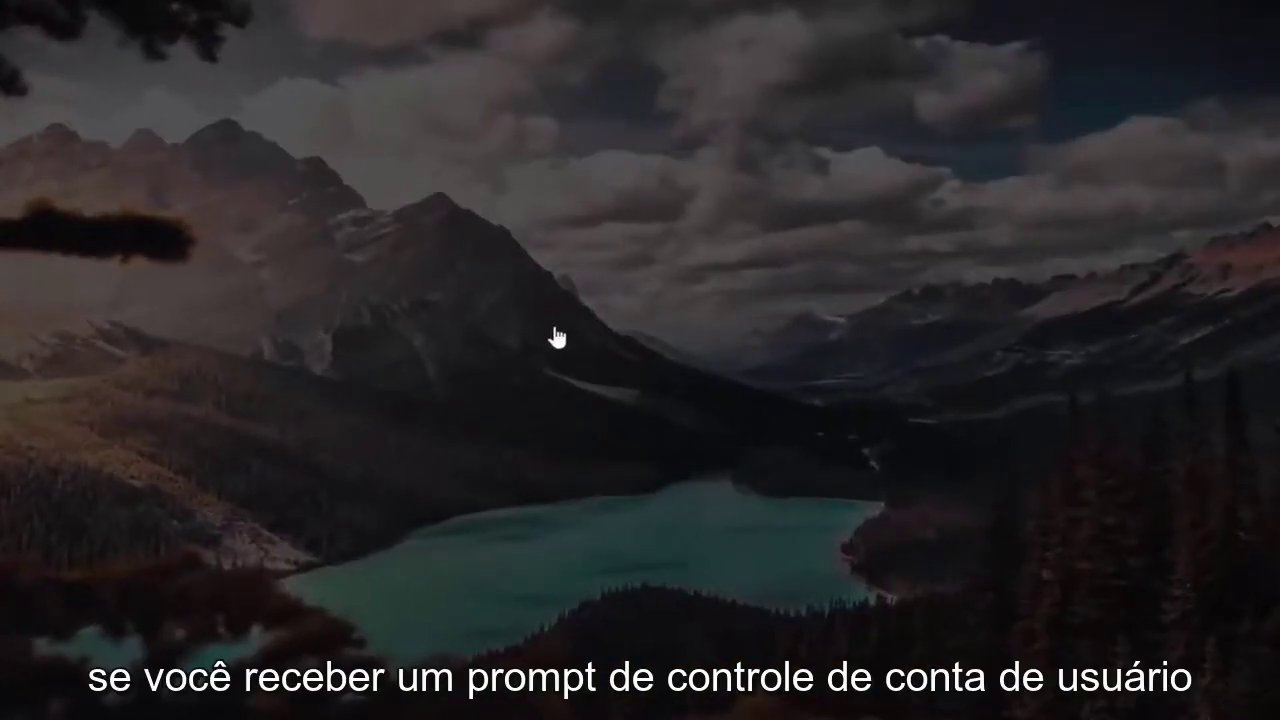
click(520, 530)
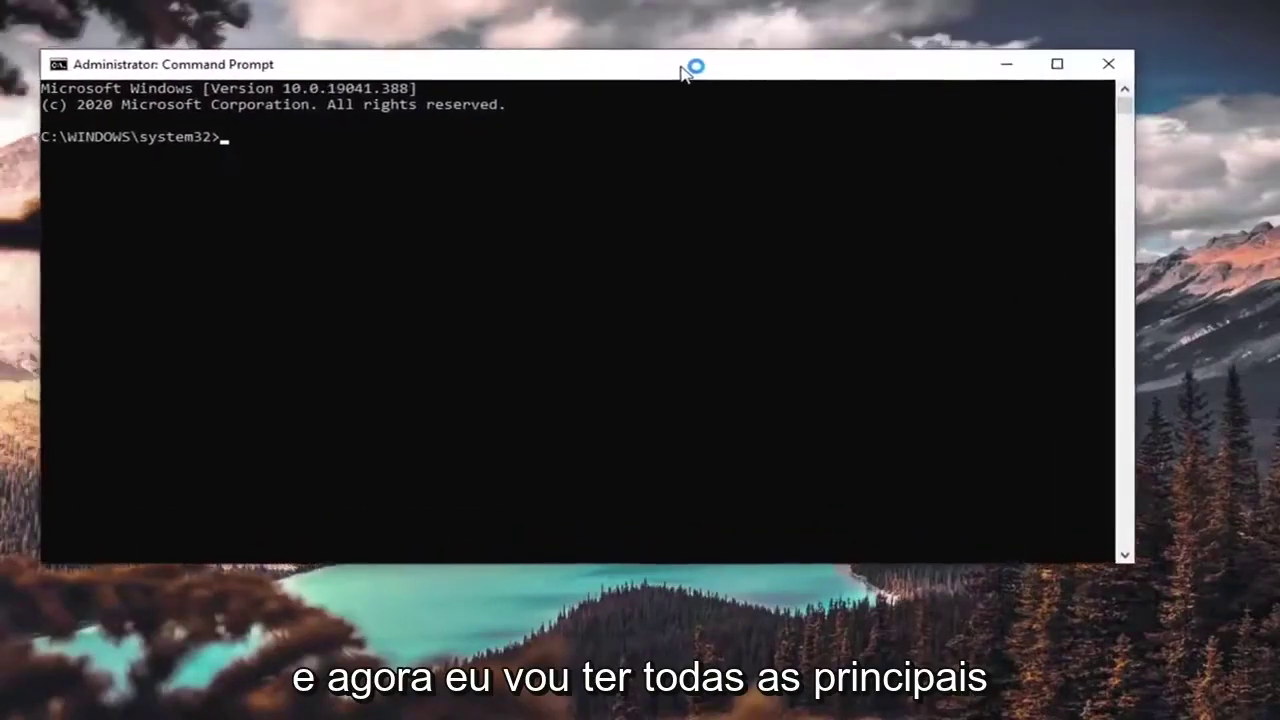
Paste and run the powercfg -duplicatescheme command to create the Ultimate Performance plan.
drag(681, 72, 715, 97)
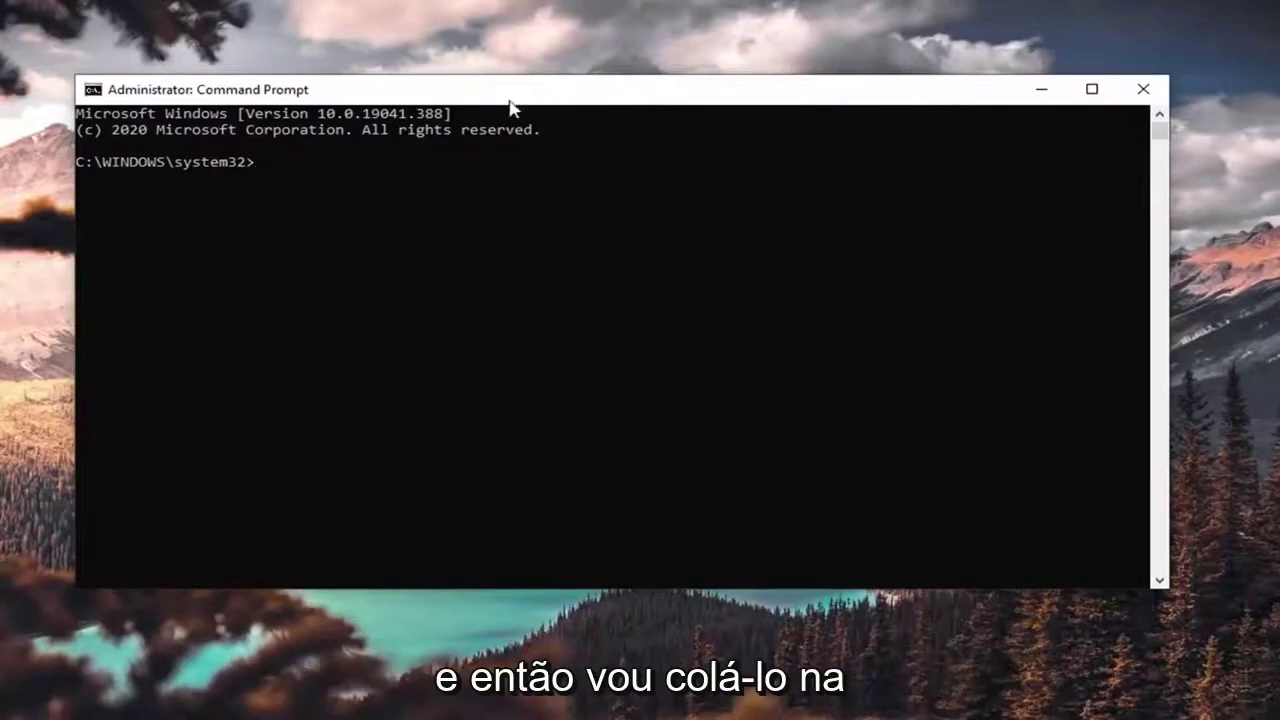
right_click(601, 96)
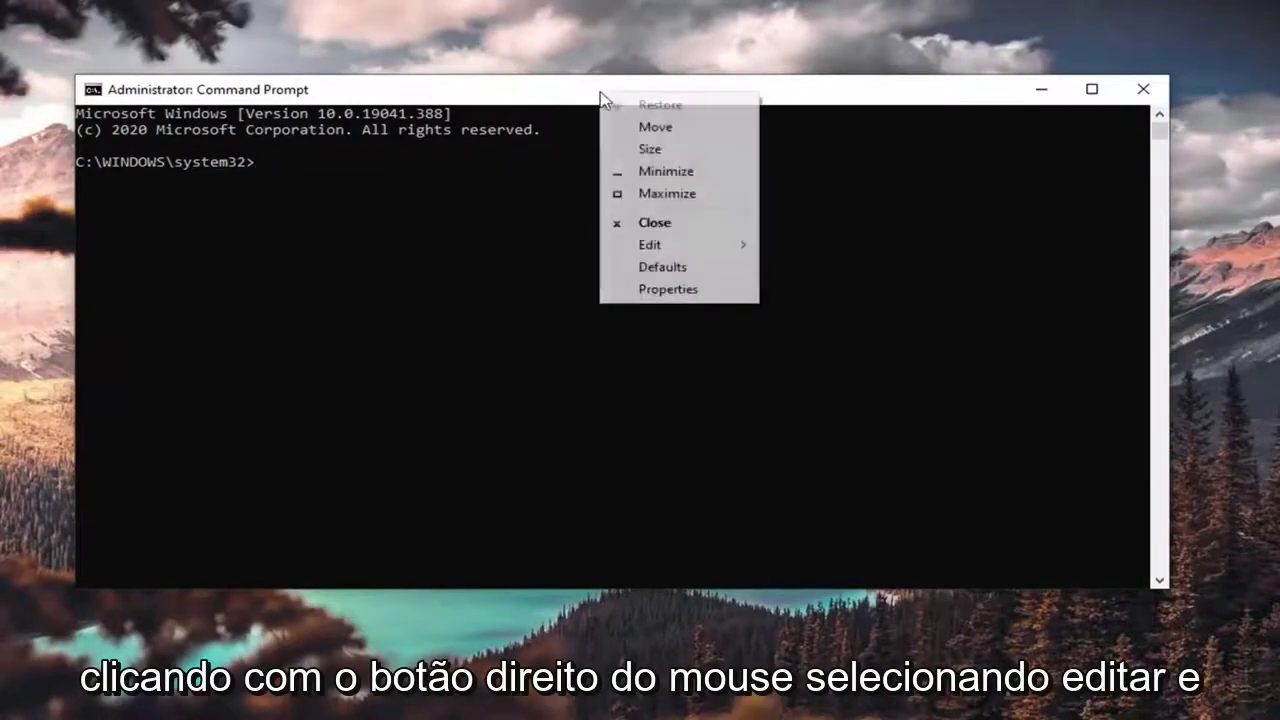
mouse_move(675, 245)
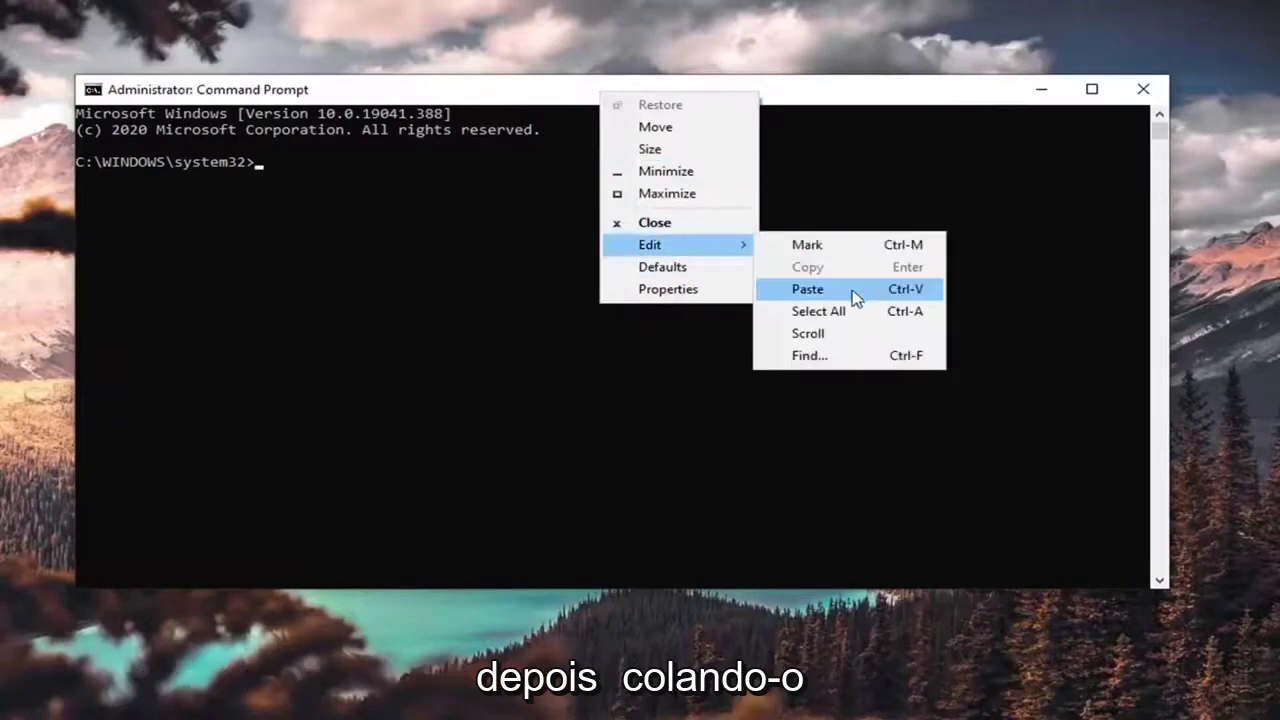
click(854, 289)
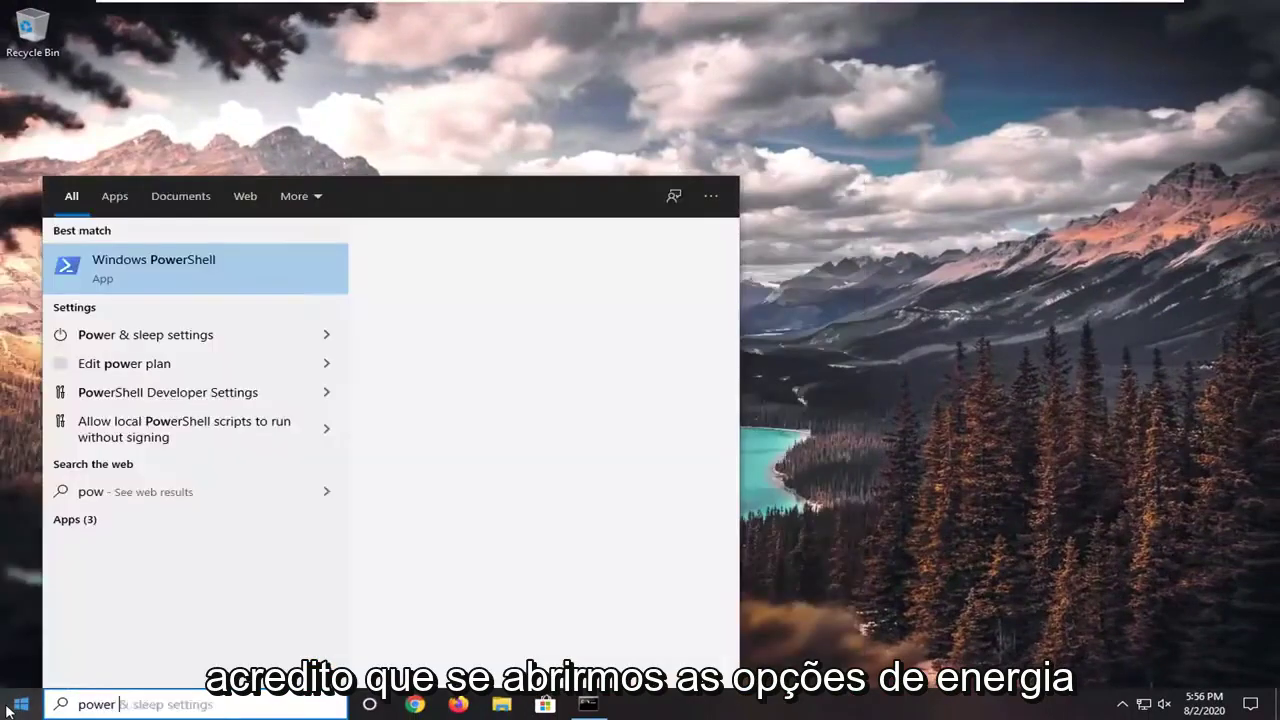
Search 'power options', open Power & sleep settings, and scroll to Related settings.
text( options)
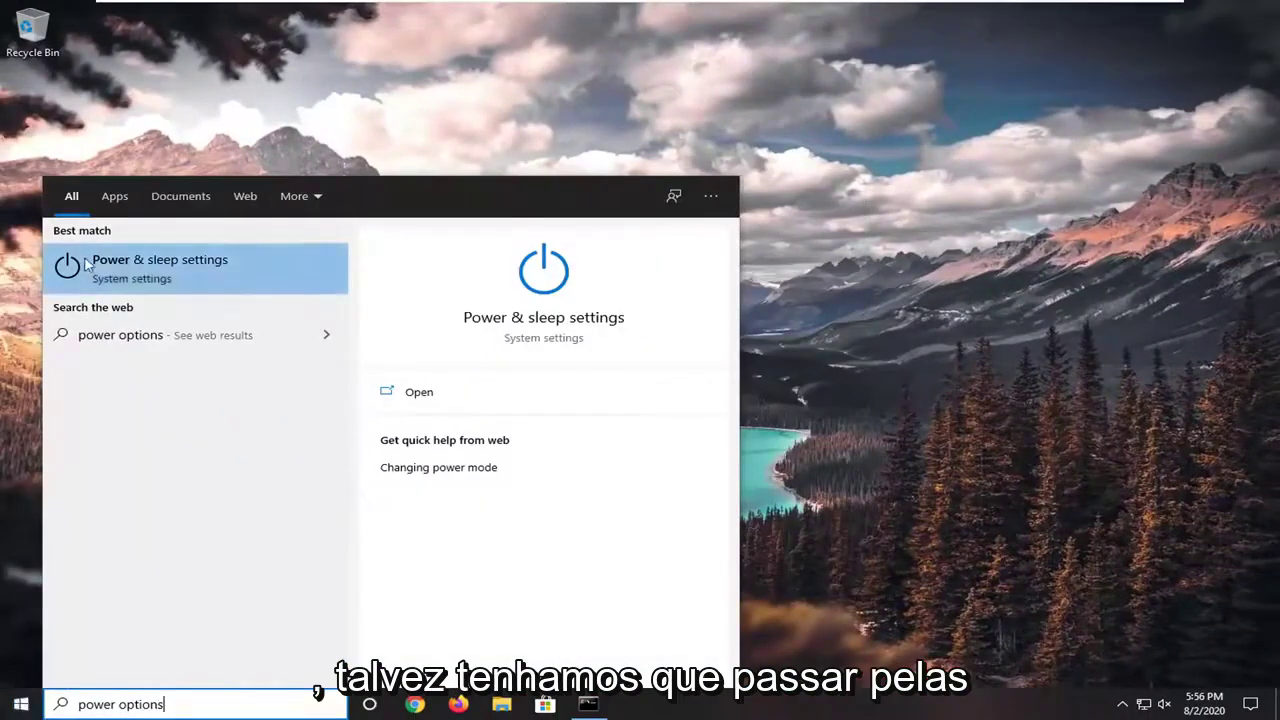
click(172, 271)
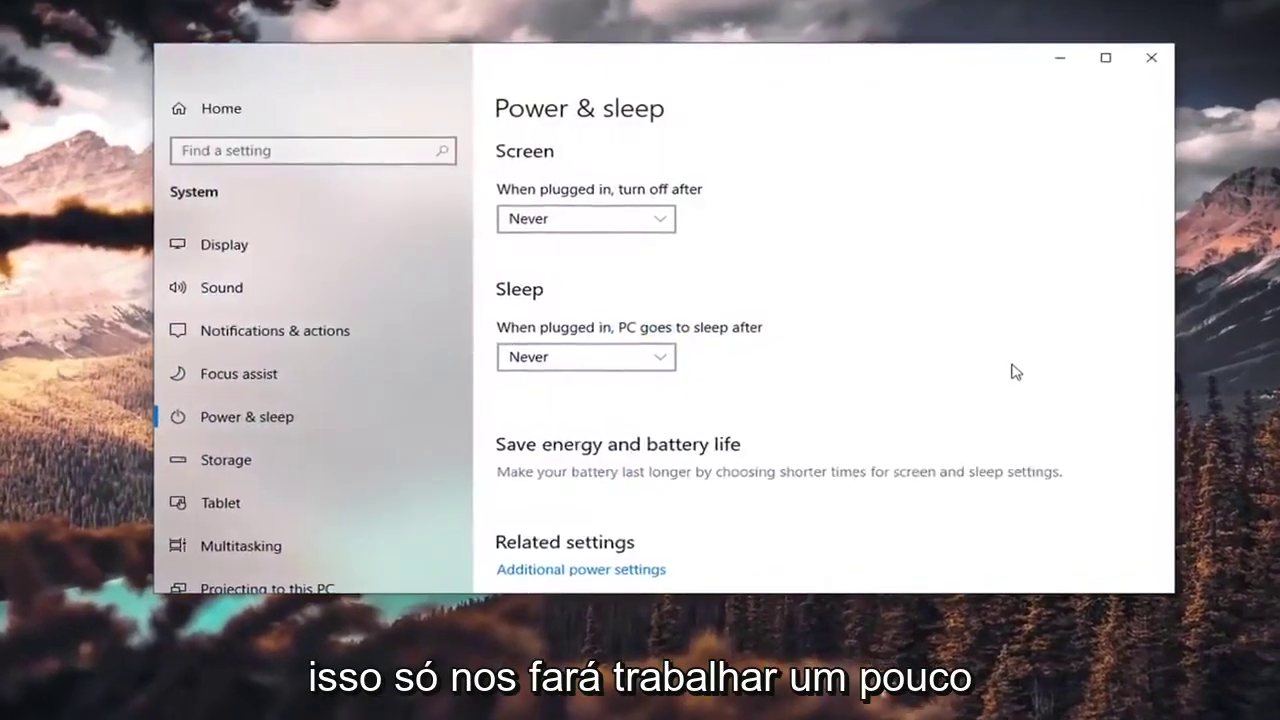
scroll(815, 445, down, 1)
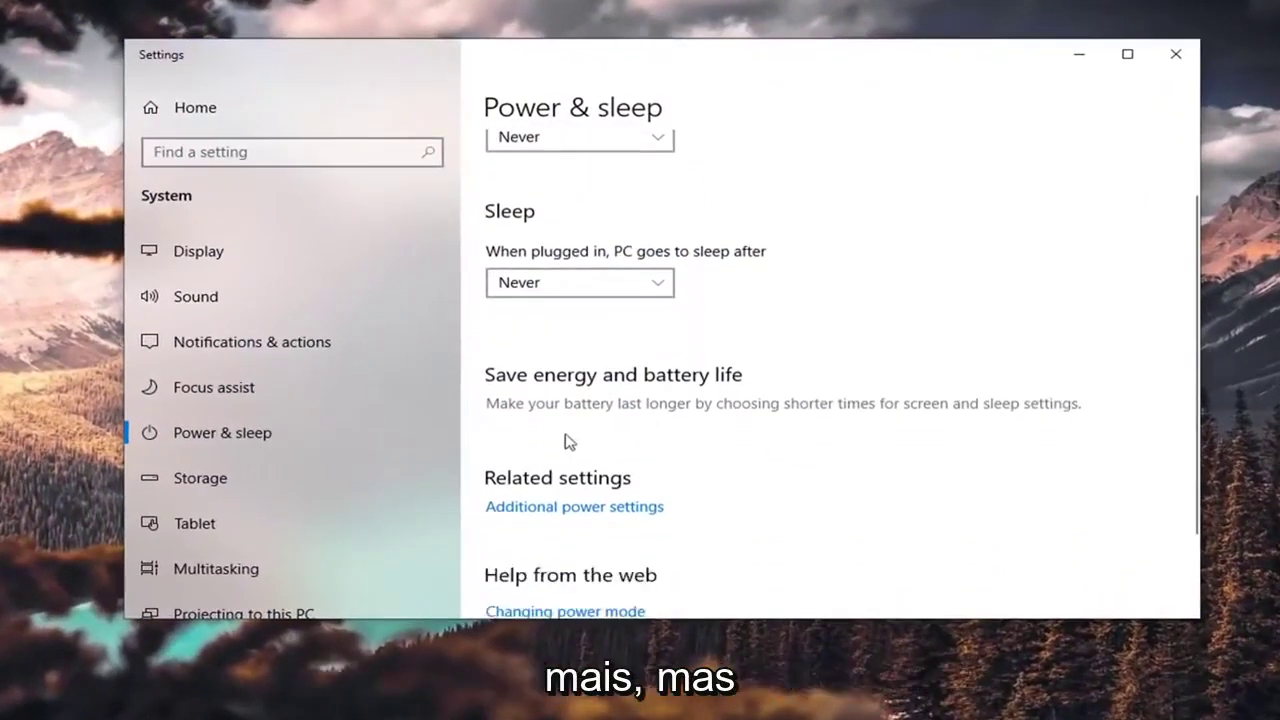
scroll(555, 435, down, 1)
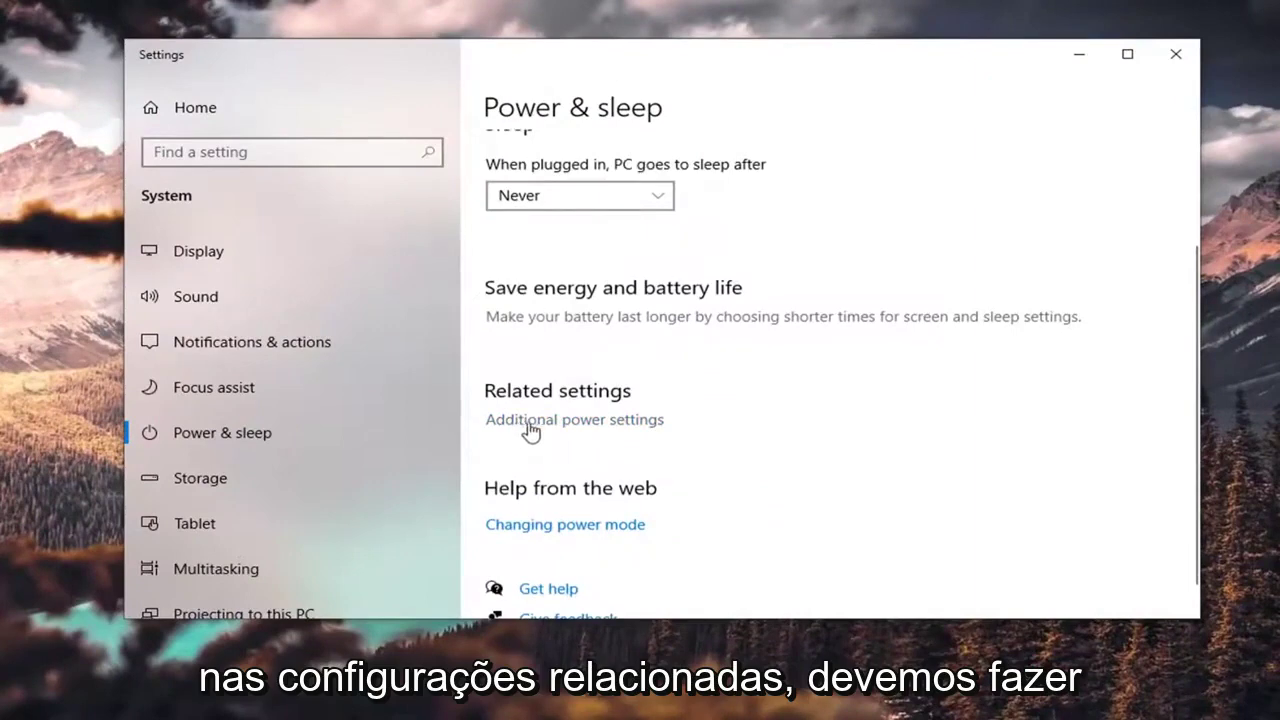
Select Ultimate Performance under additional plans in Power Options, then close the window.
click(592, 421)
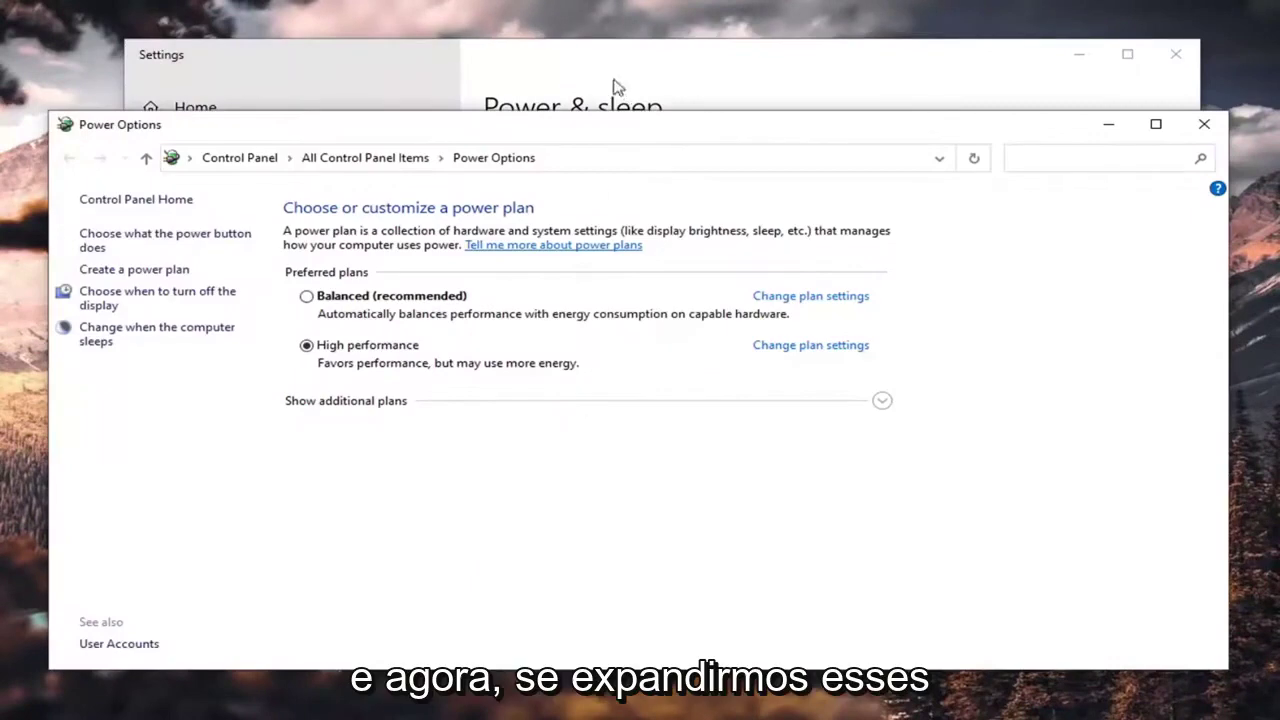
drag(561, 130, 572, 80)
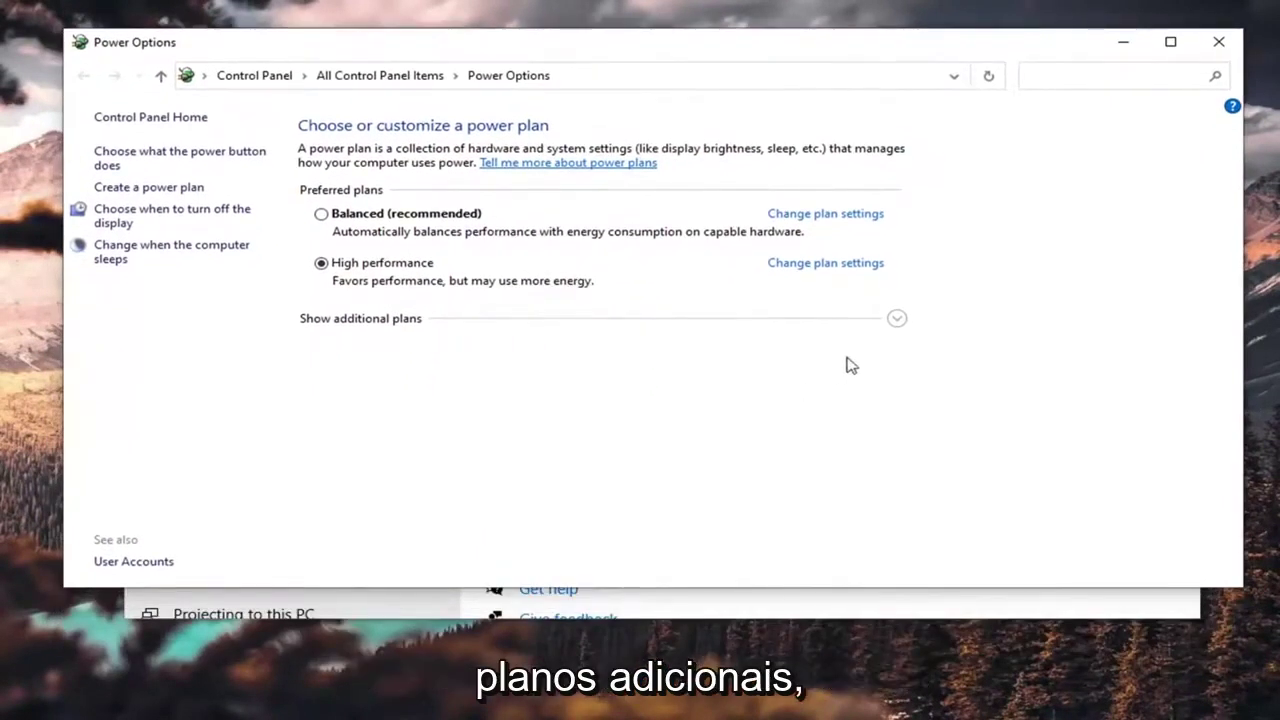
click(895, 321)
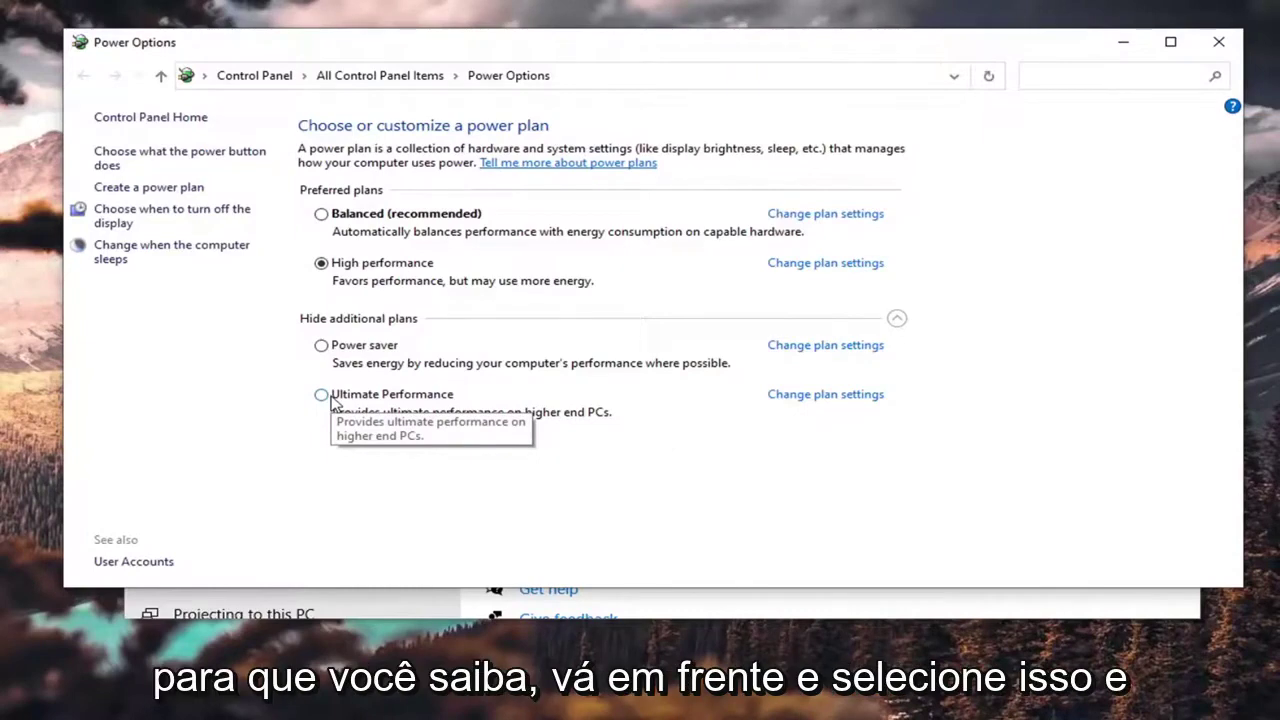
click(333, 400)
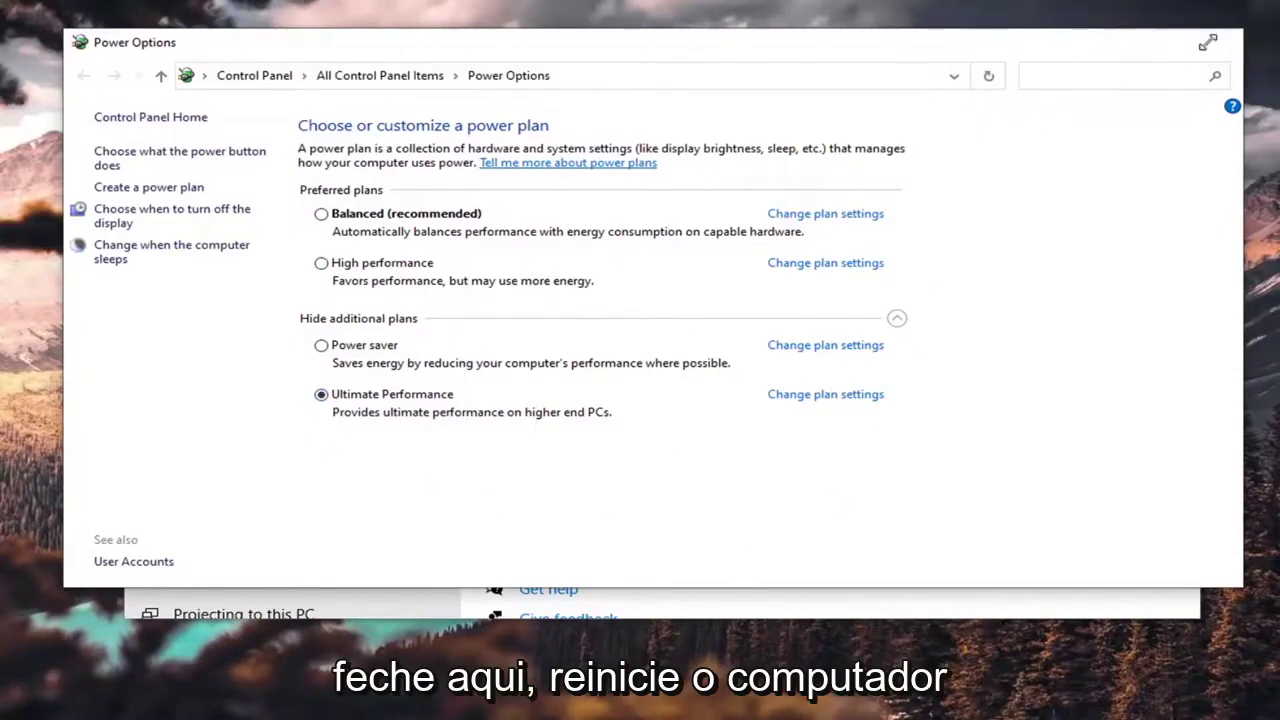
click(1212, 42)
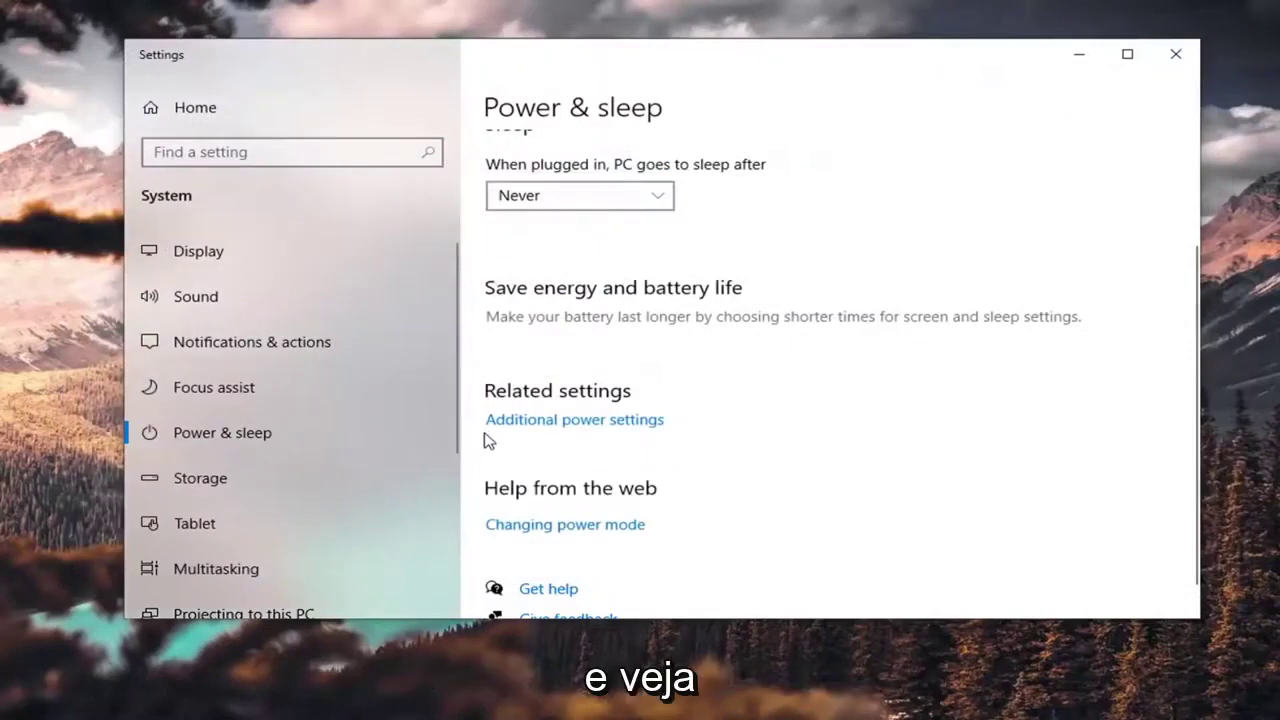
mouse_move(457, 400)
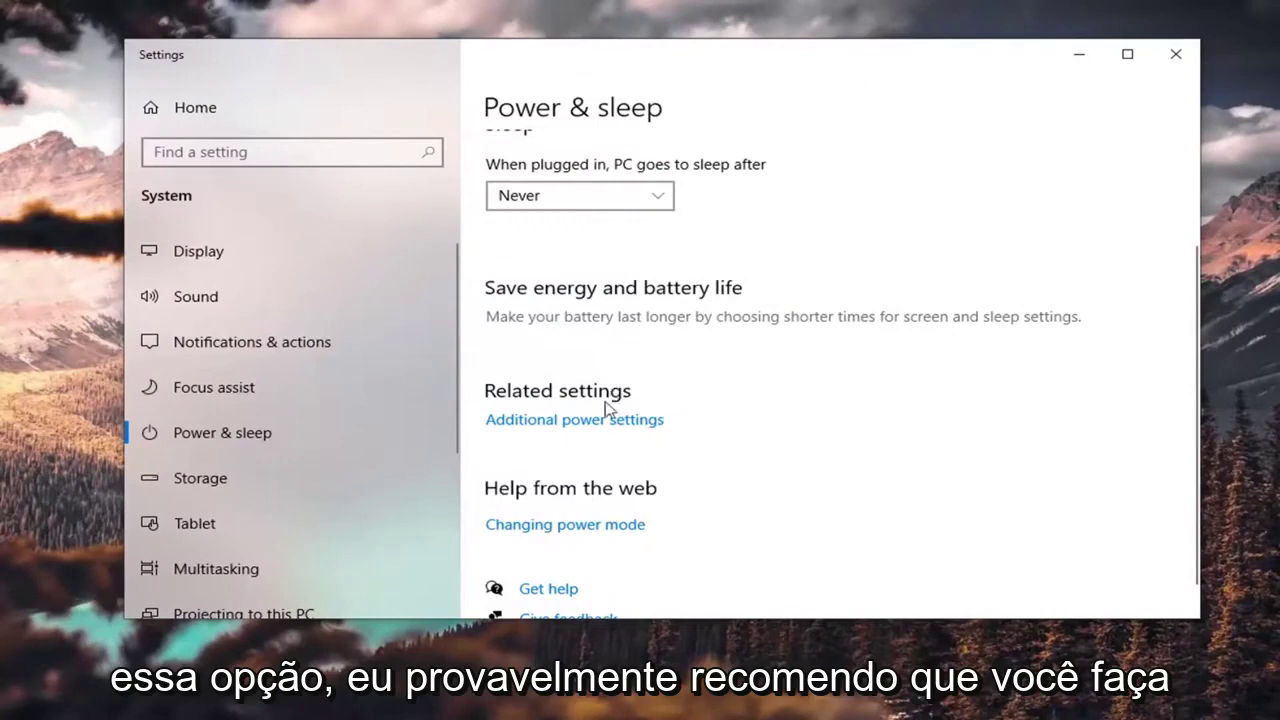
Scroll down the Power & sleep settings page.
scroll(625, 430, down, 1)
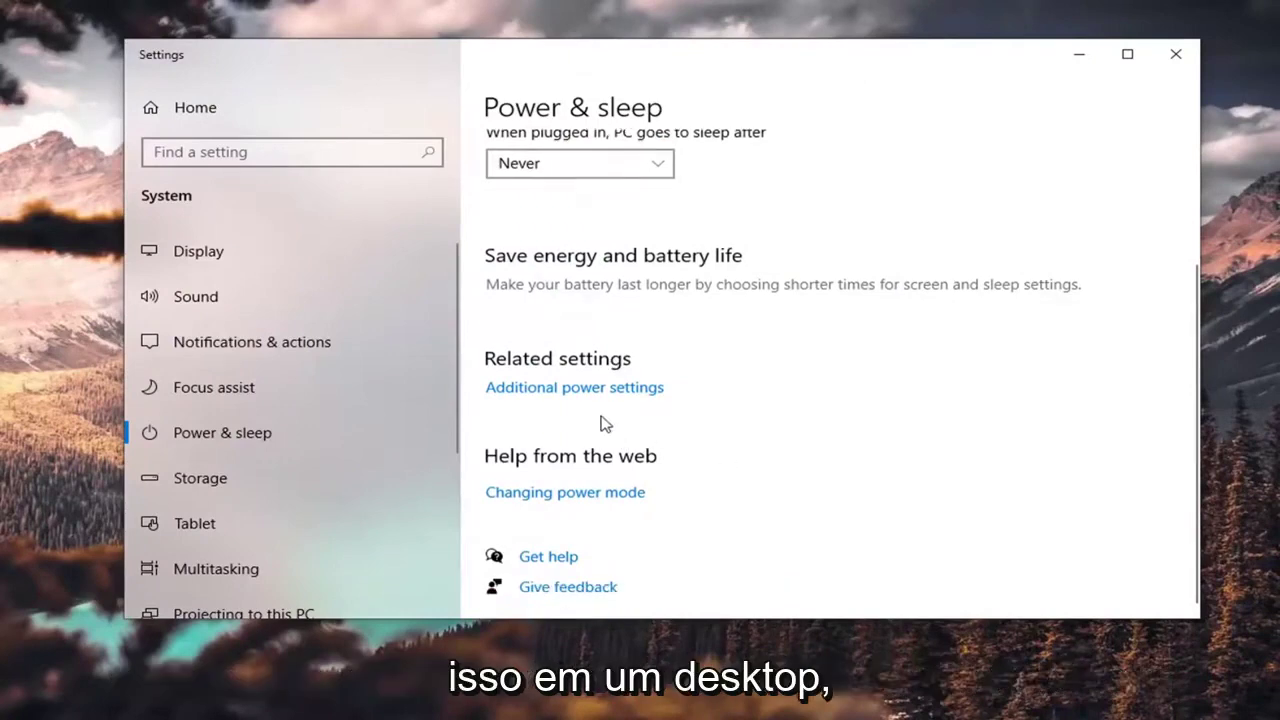